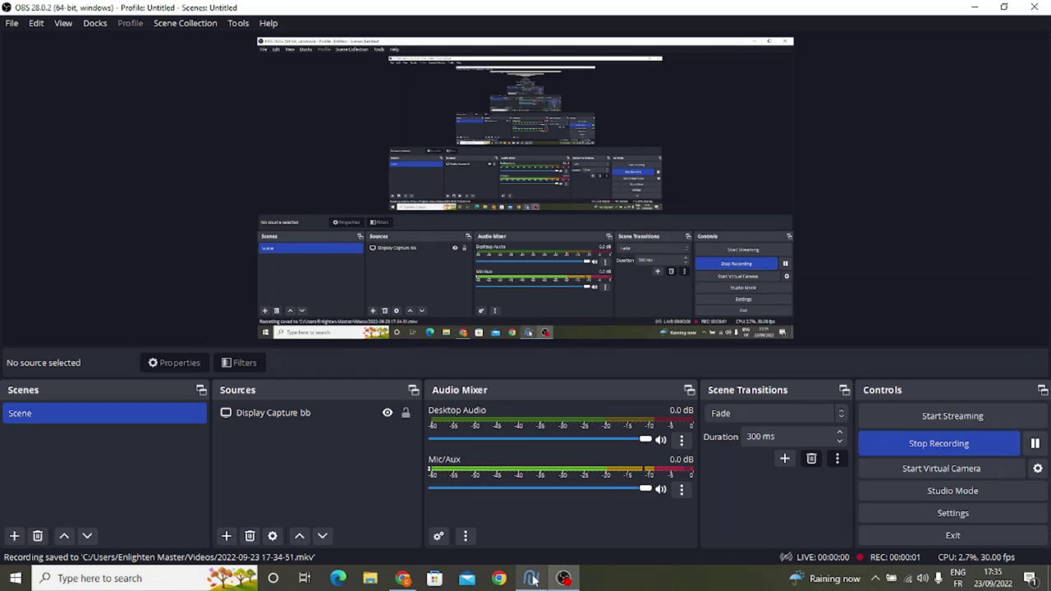
Switch from OBS back to the Zen Studio window showing the Online Library.
left_click(532, 580)
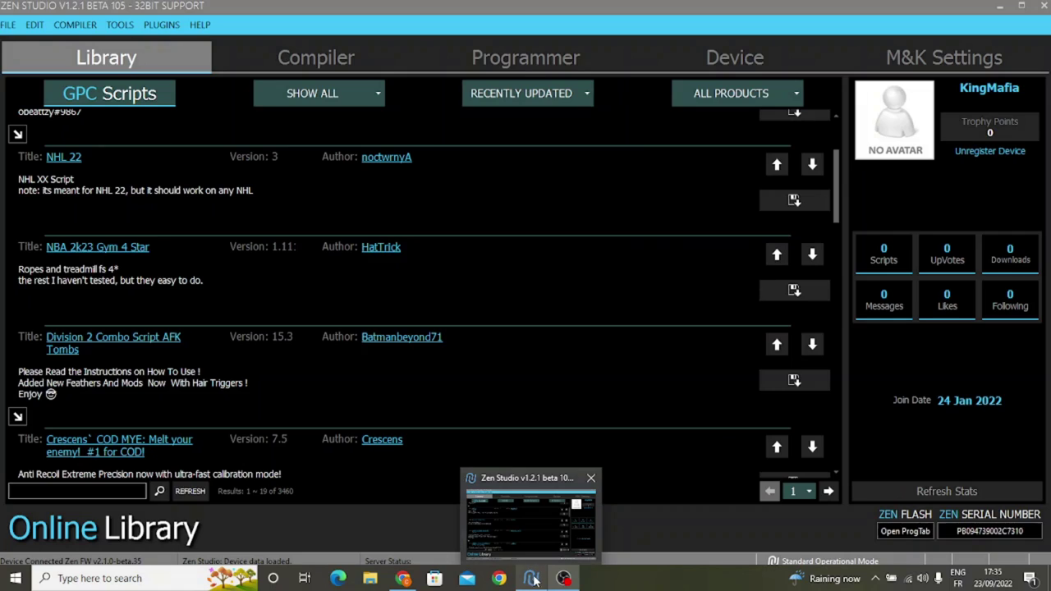
left_click(532, 579)
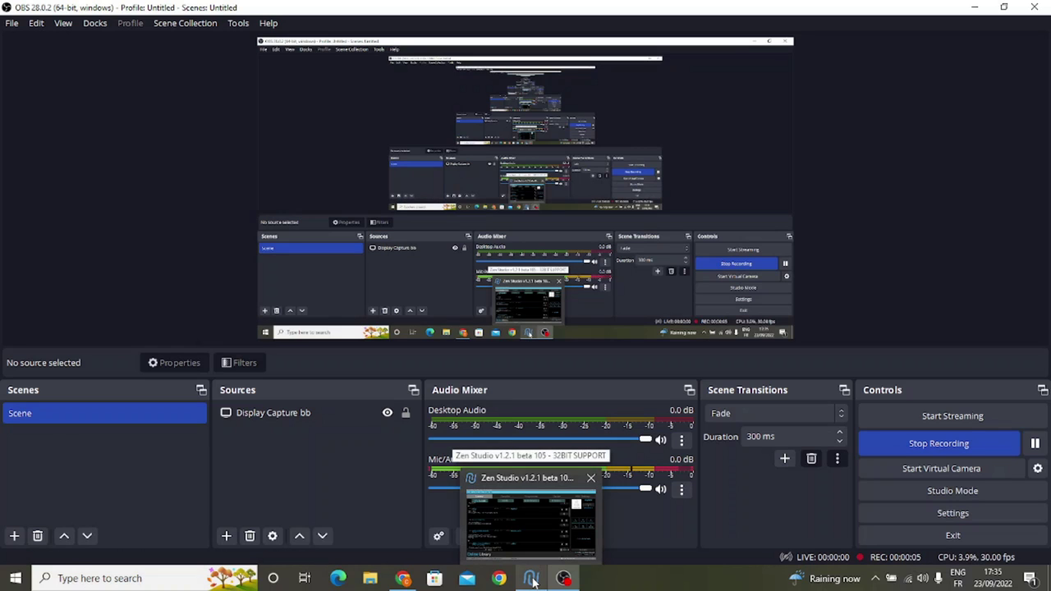
left_click(533, 579)
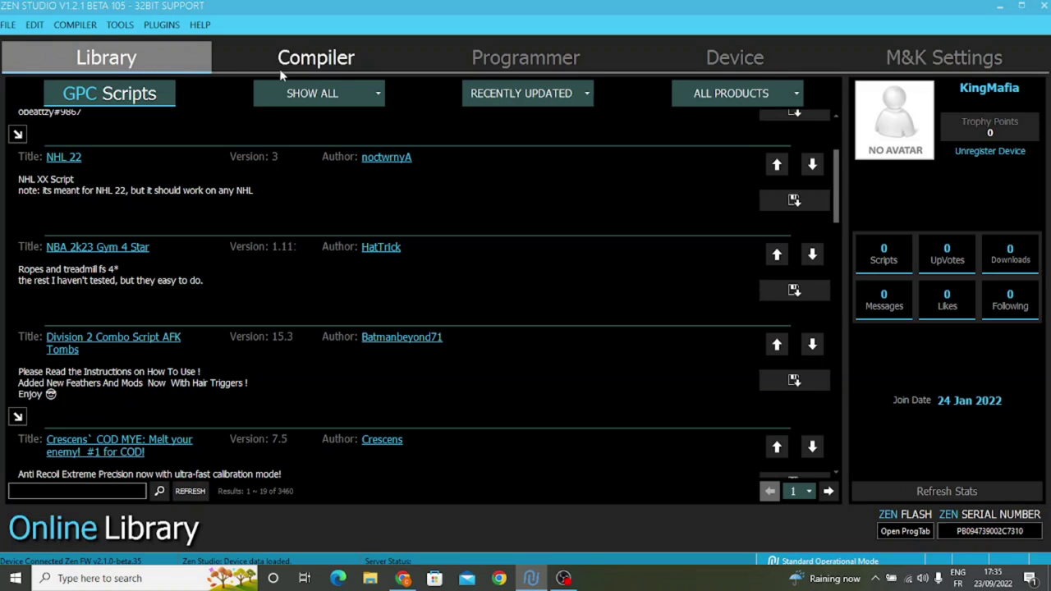
Find NBA 2k23 Gym 4 Star in the GPC Scripts list and download it into the Compiler.
scroll(818, 154, "down", 1)
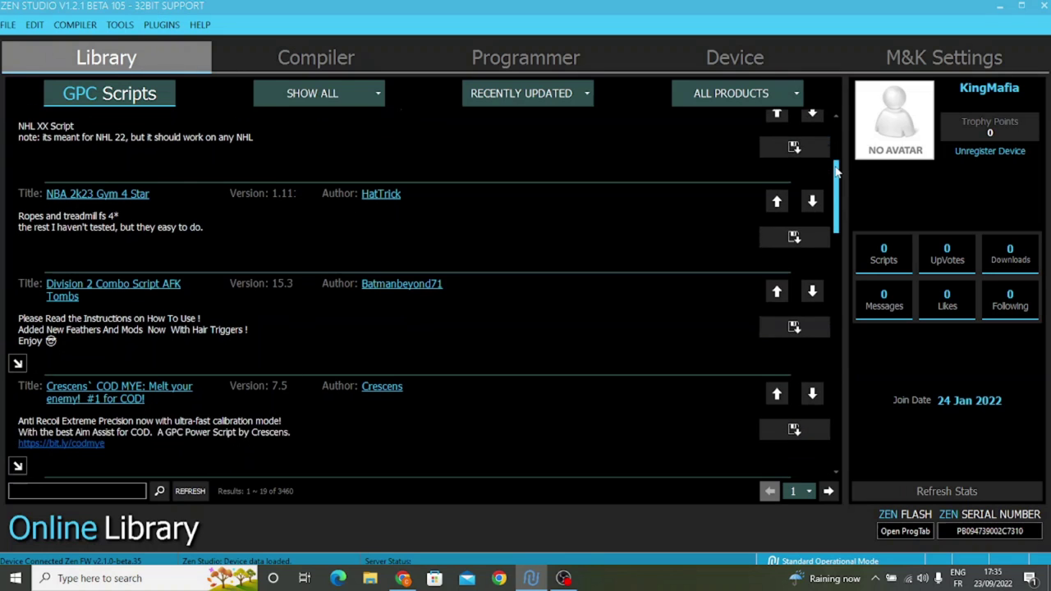
scroll(825, 159, "up", 1)
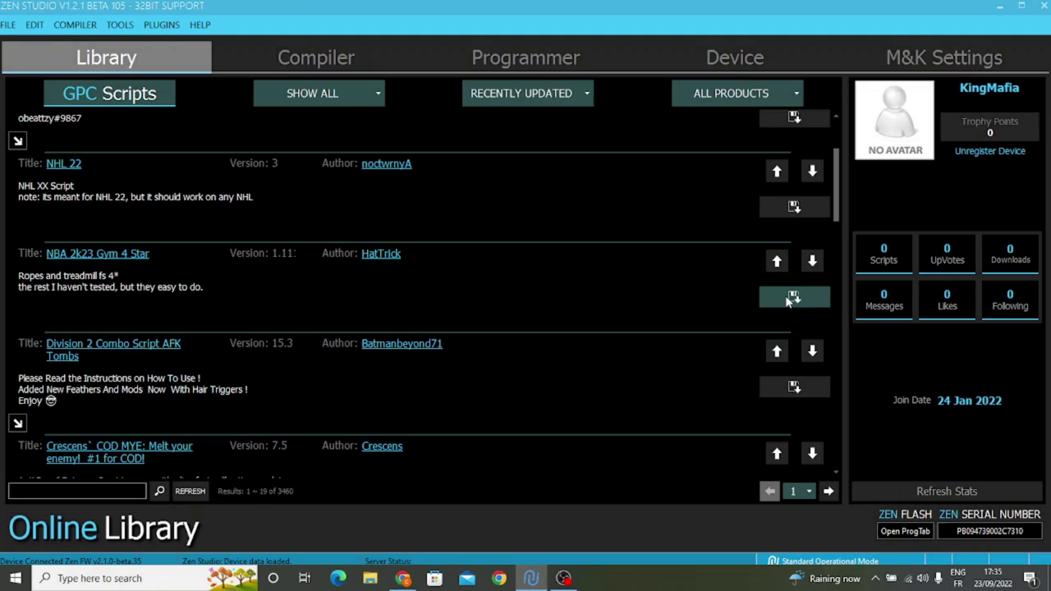
left_click(788, 300)
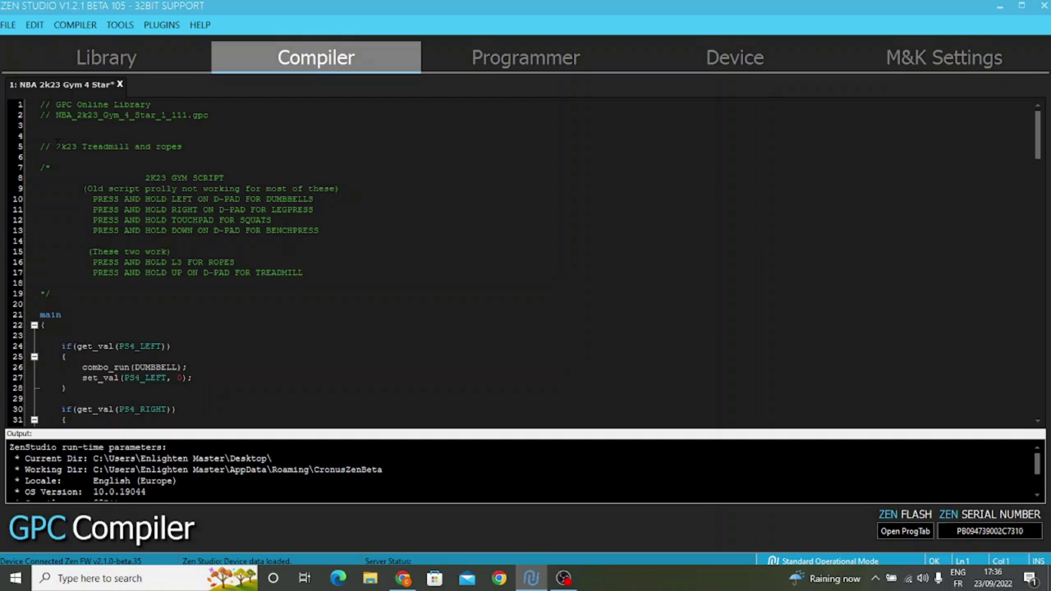
Read the script header, highlighting the 2k23 Treadmill and ropes comment on line 5.
mouse_move(56, 146)
left_mouse_down()
mouse_move(139, 168)
mouse_move(185, 146)
left_mouse_up()
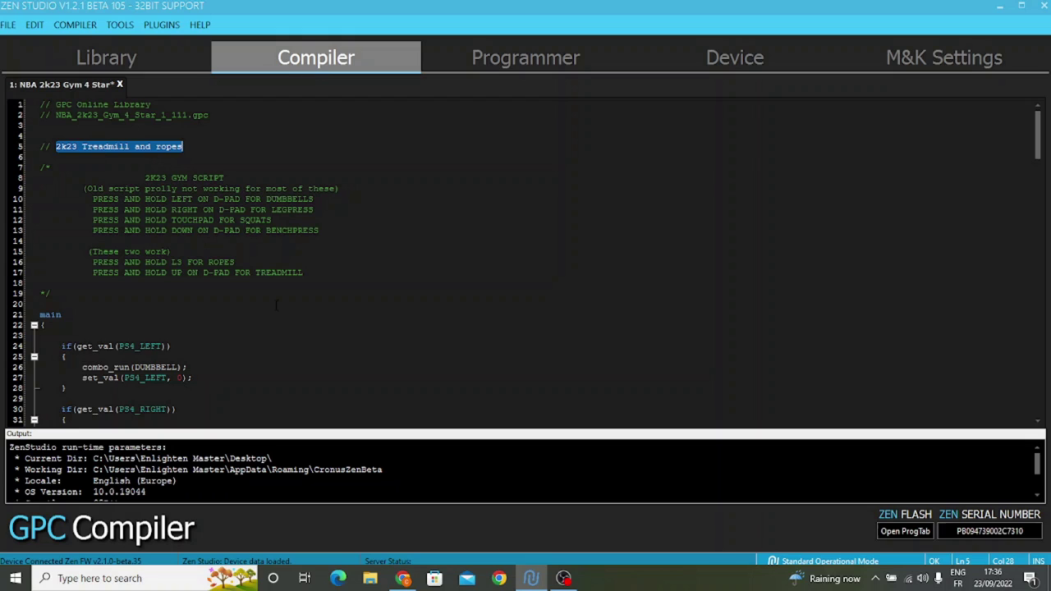
left_click(152, 282)
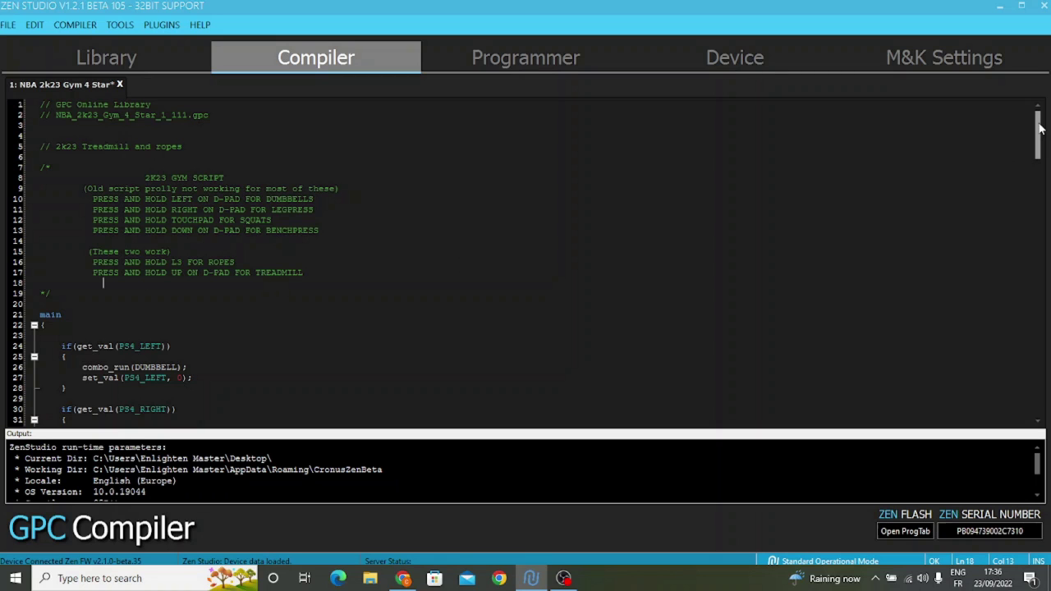
Scroll the Compiler editor to the script's end to see the L3-triggered ROPES combo.
left_click_drag(1039, 128, 1040, 391)
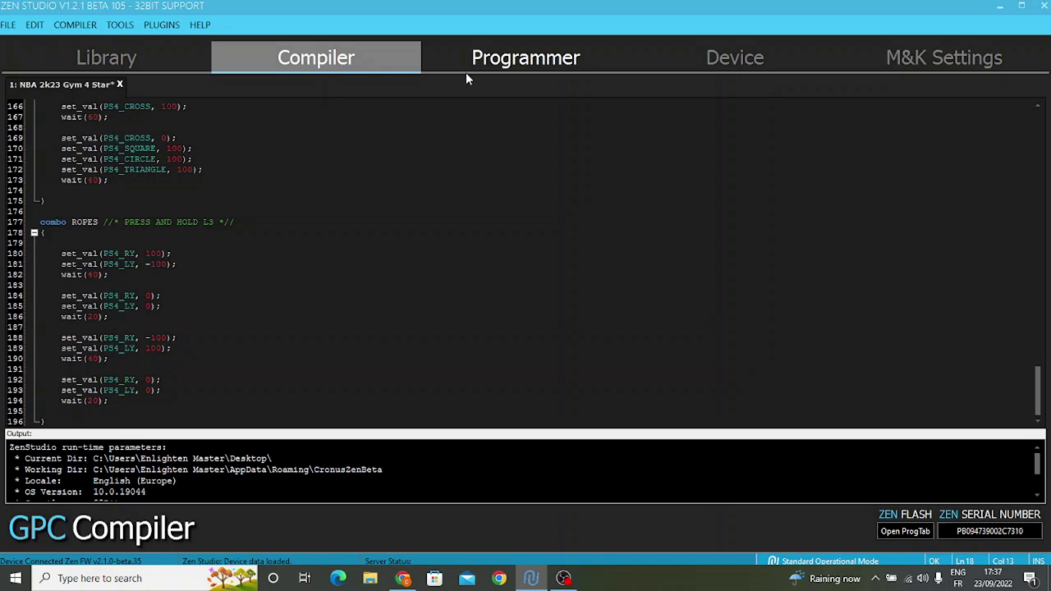
Assign the NBA 2k23 Gym 4 Star script from GPC Scripts to Programmer slot 4.
left_click(523, 62)
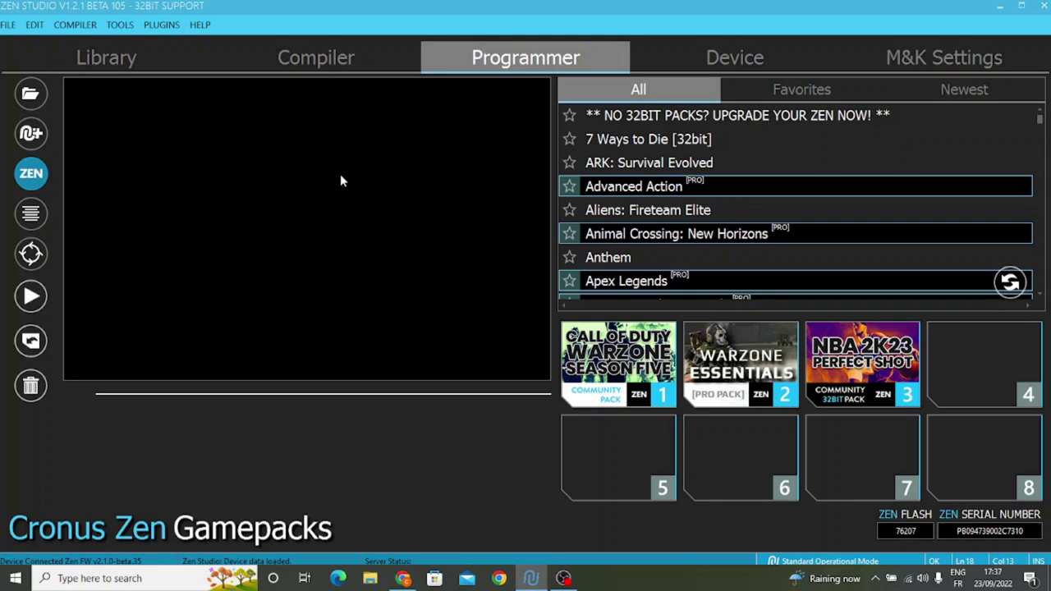
left_click(31, 213)
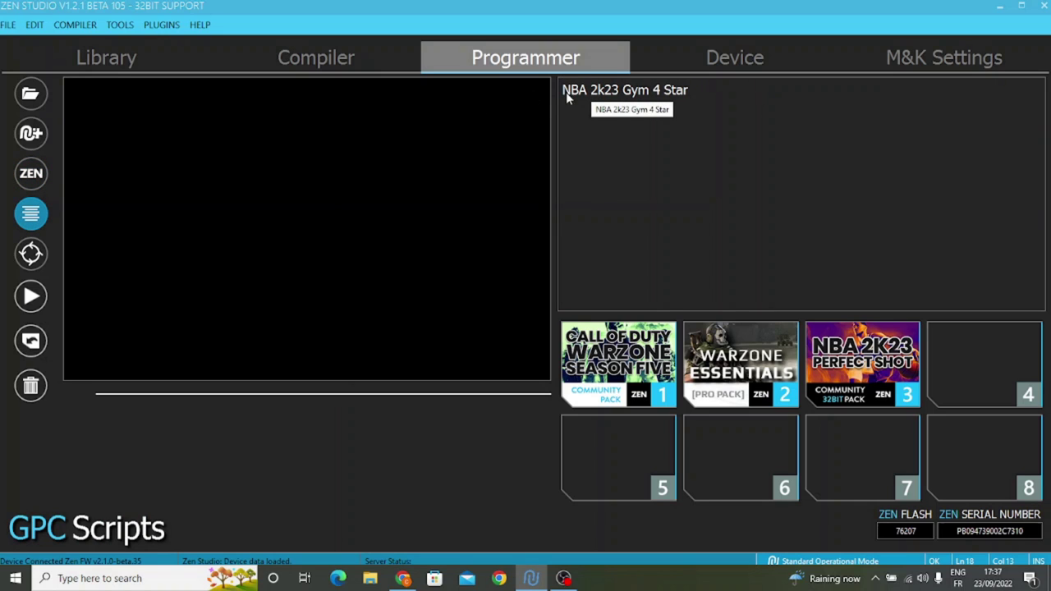
left_click(667, 95)
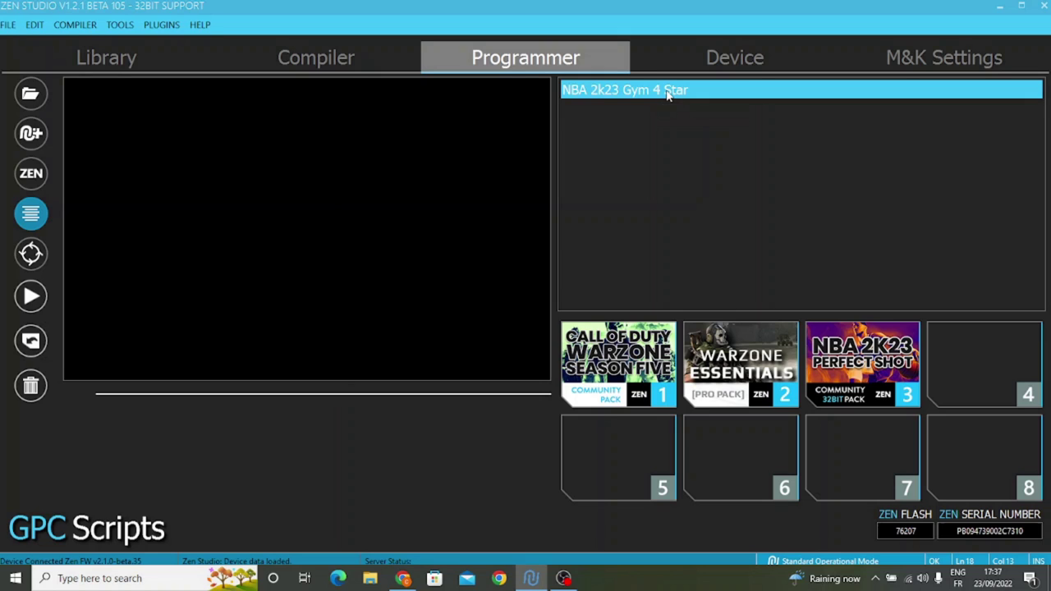
mouse_move(667, 95)
left_mouse_down()
mouse_move(790, 249)
mouse_move(953, 350)
left_mouse_up()
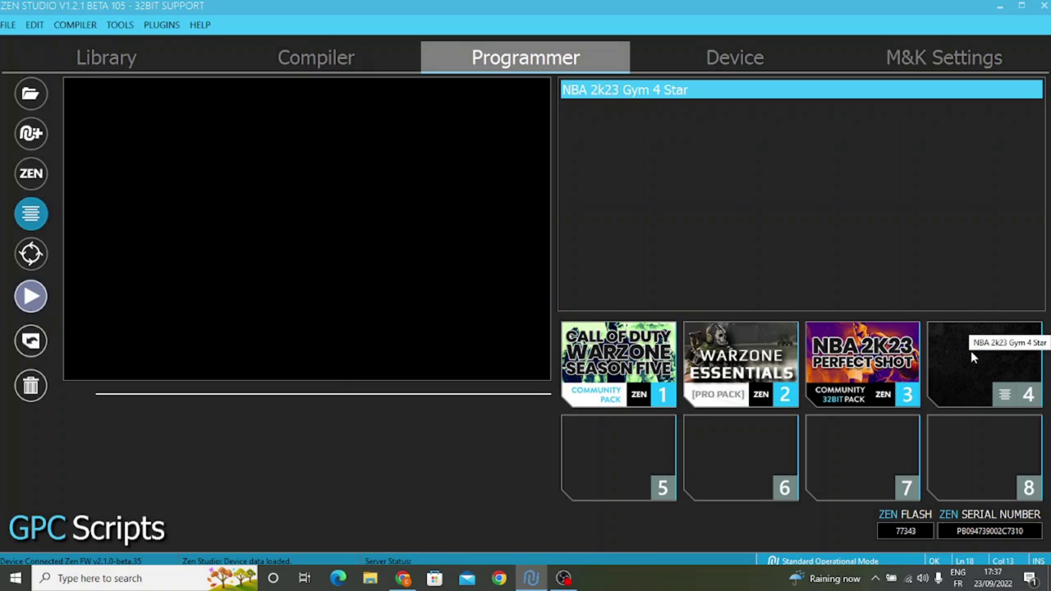
Write the slot scripts to the Cronus Zen, acknowledge SUCCESS, and view Device settings.
left_click(31, 298)
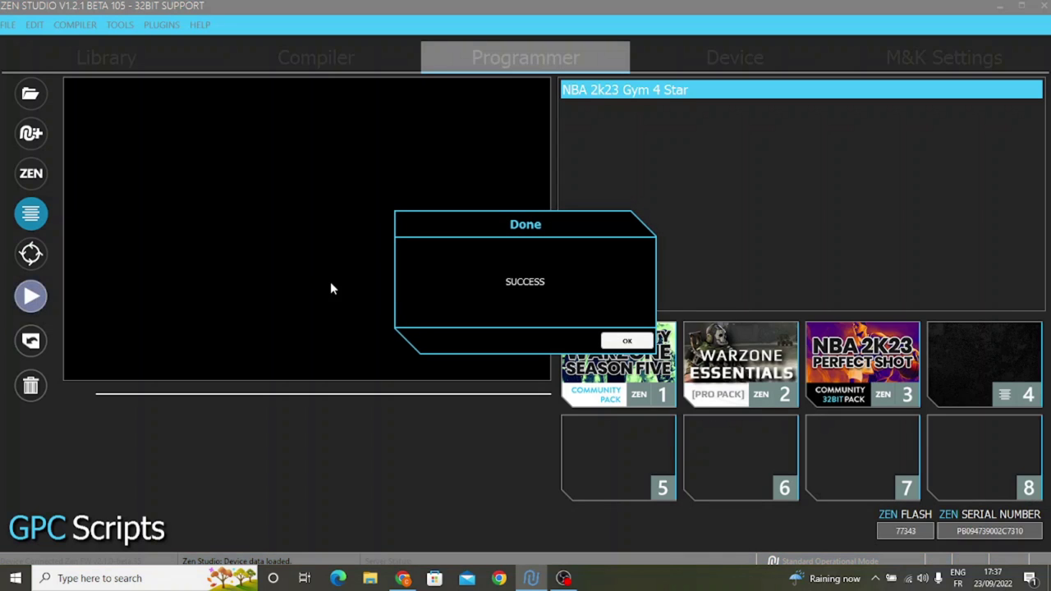
left_click(625, 341)
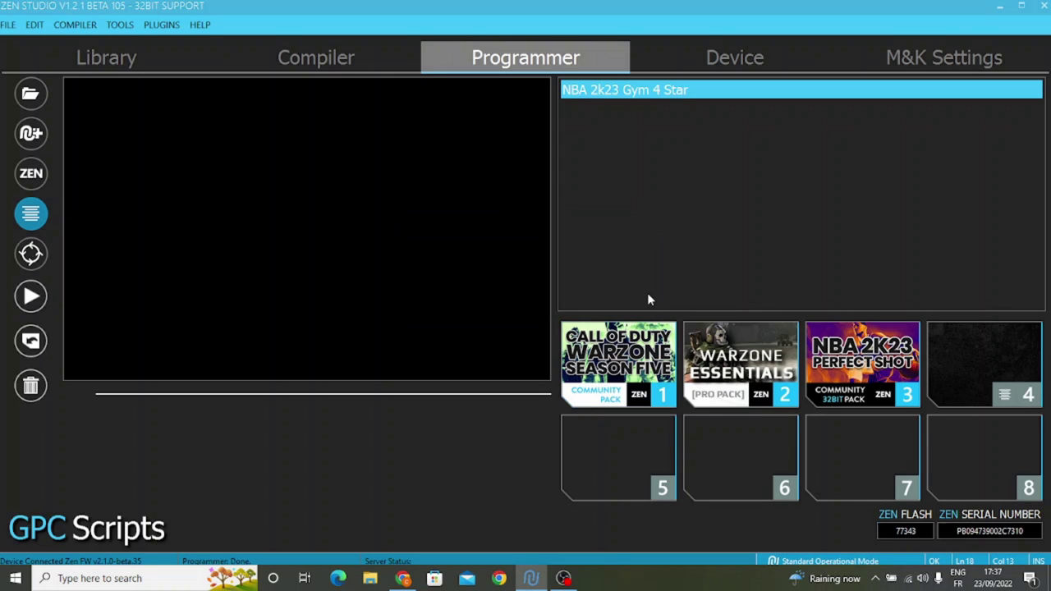
left_click(711, 72)
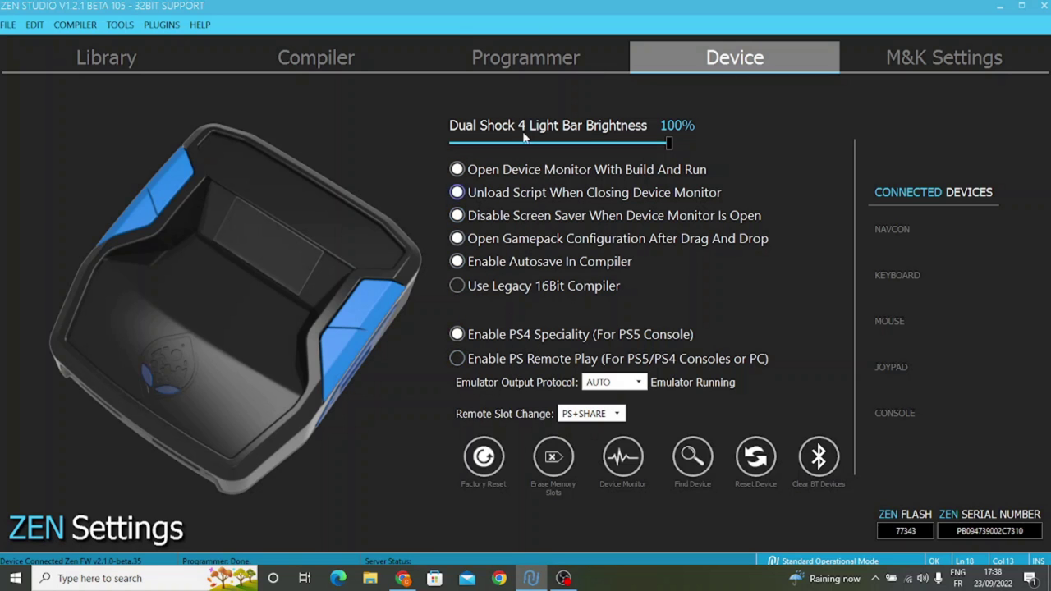
Go back to the Programmer view to check the script in slot 4.
left_click(484, 60)
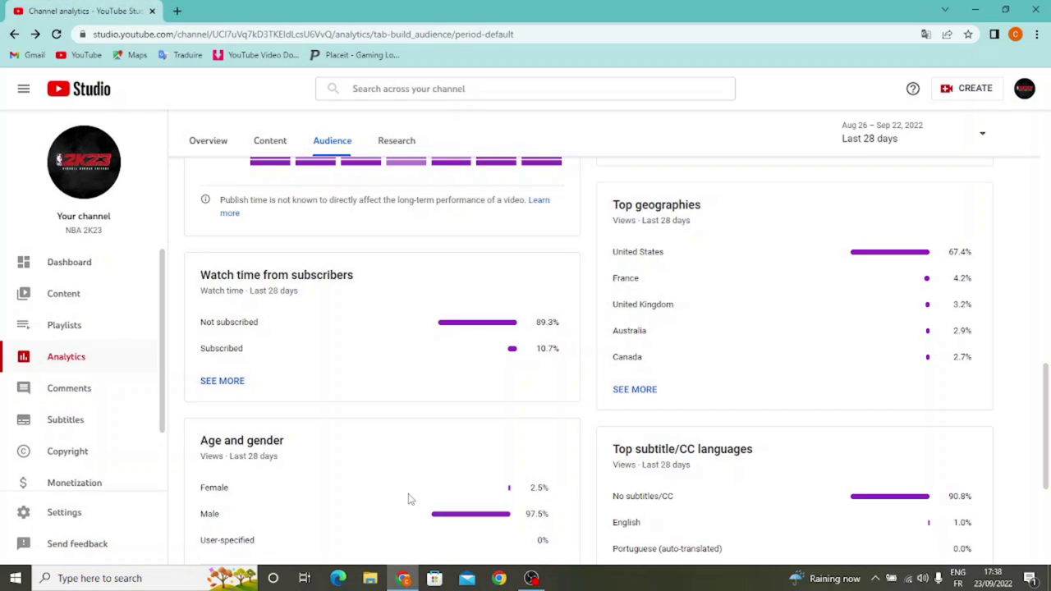
triple_click(202, 328)
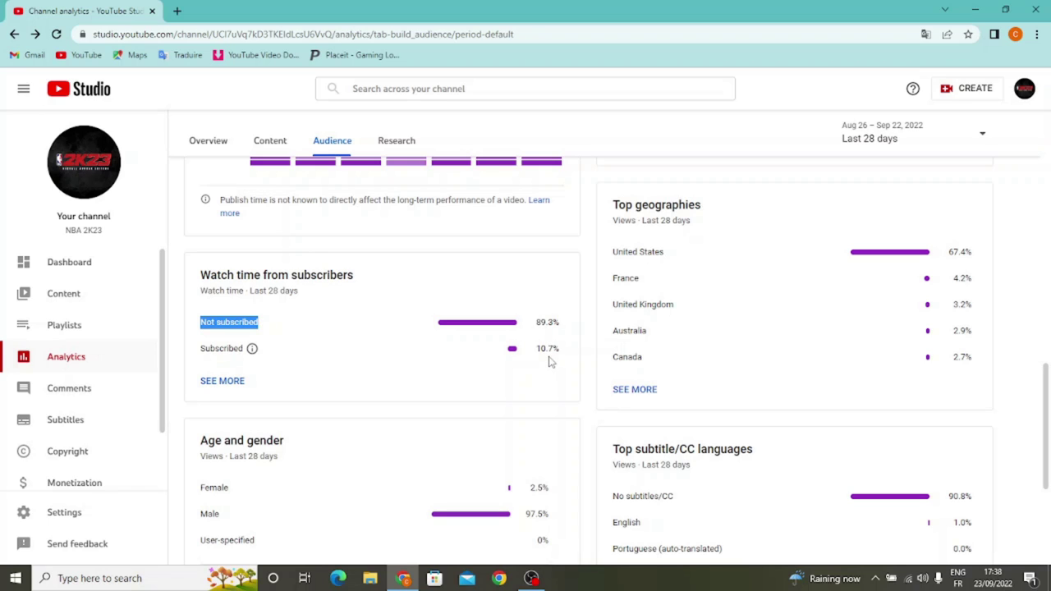
left_click(289, 361)
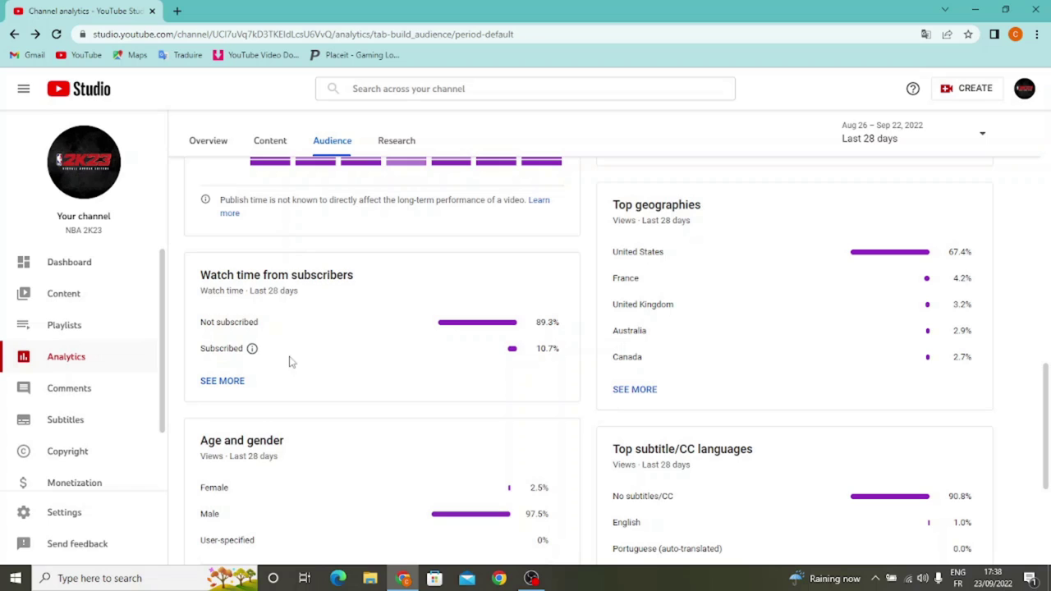